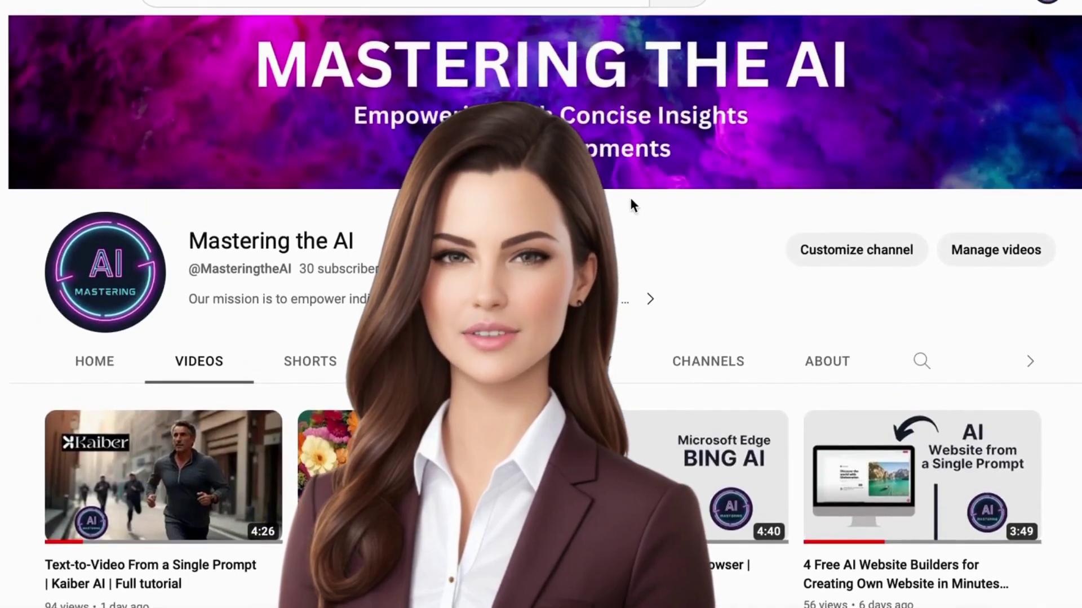
# Generate scenery to fill the empty side areas of the desert image.
pyautogui.scroll(-1, 631, 200)
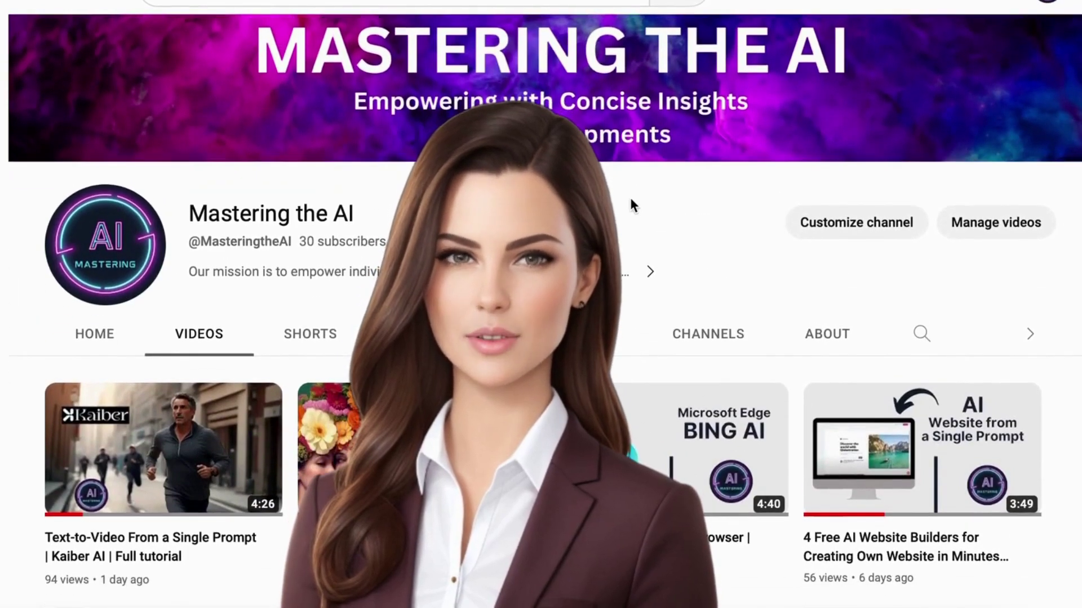
pyautogui.scroll(-3, 631, 201)
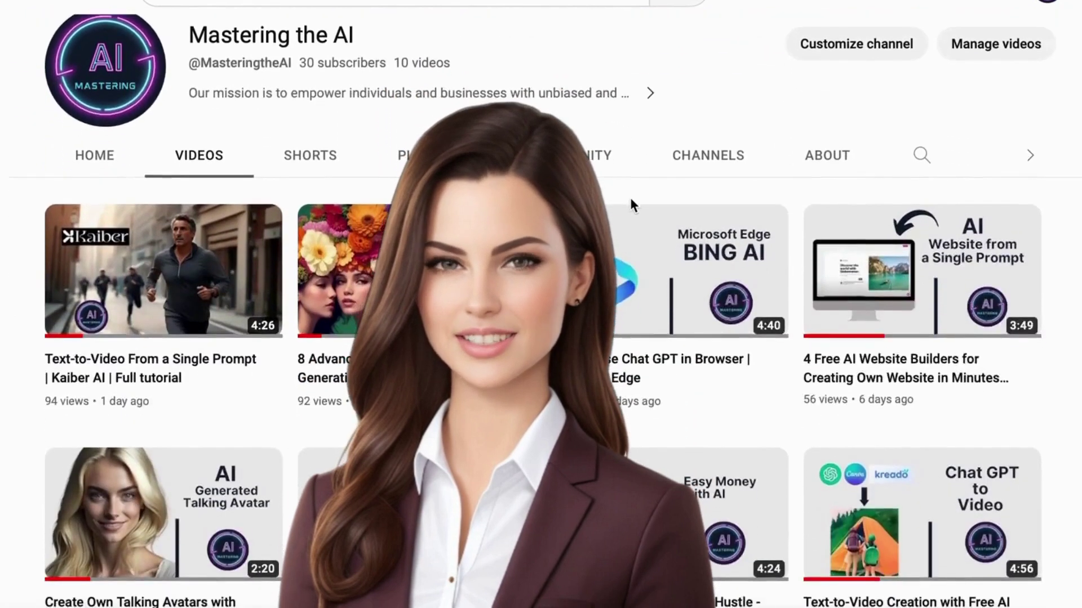
pyautogui.scroll(-2, 631, 201)
pyautogui.scroll(2, 631, 203)
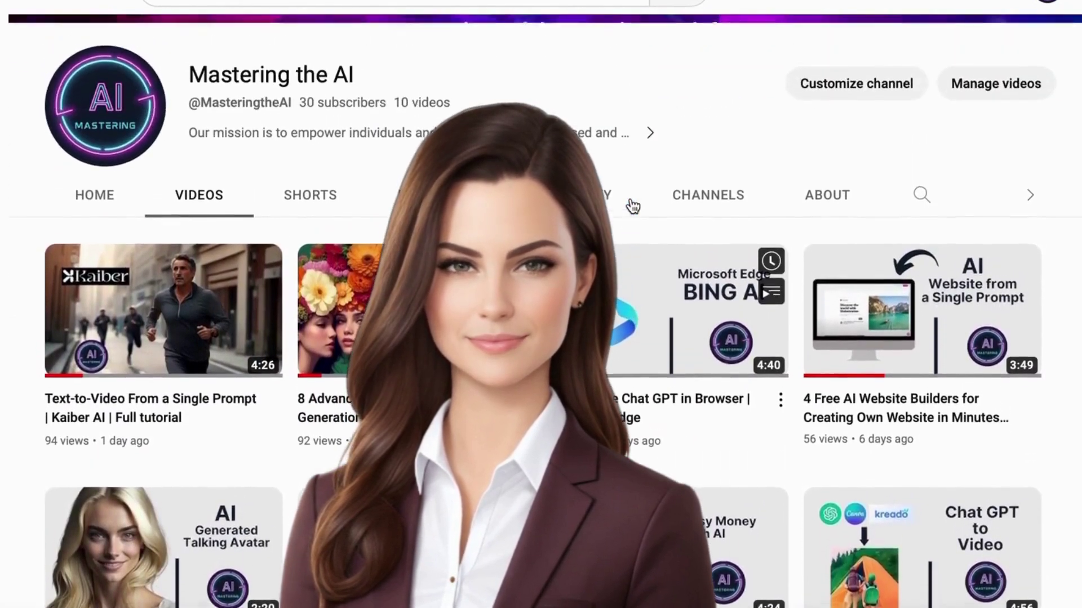
pyautogui.scroll(1, 632, 205)
pyautogui.scroll(-2, 631, 203)
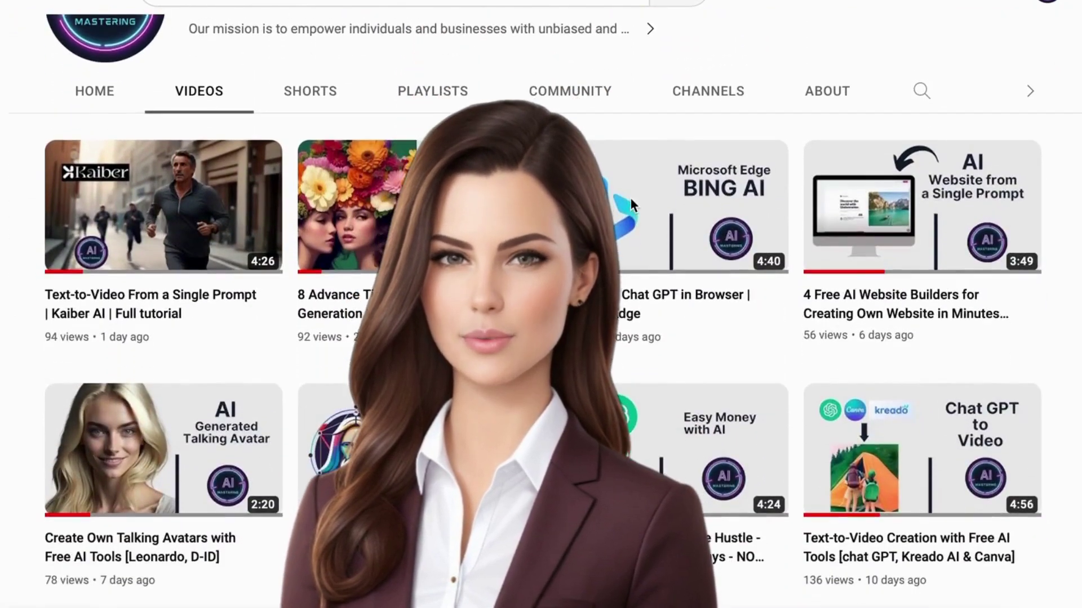
pyautogui.scroll(-1, 631, 201)
pyautogui.scroll(3, 631, 203)
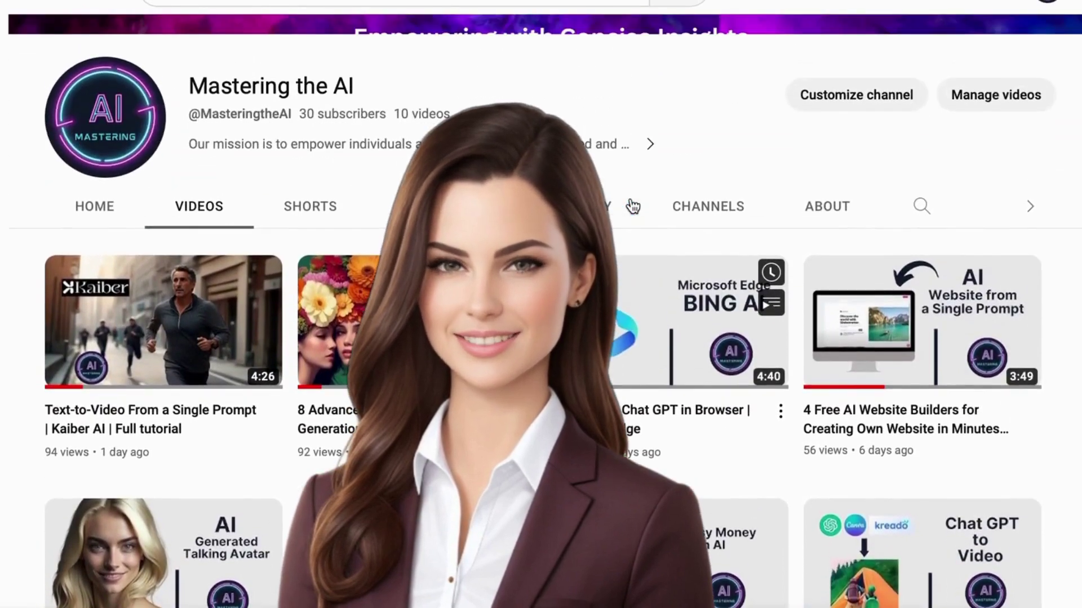
pyautogui.scroll(3, 631, 204)
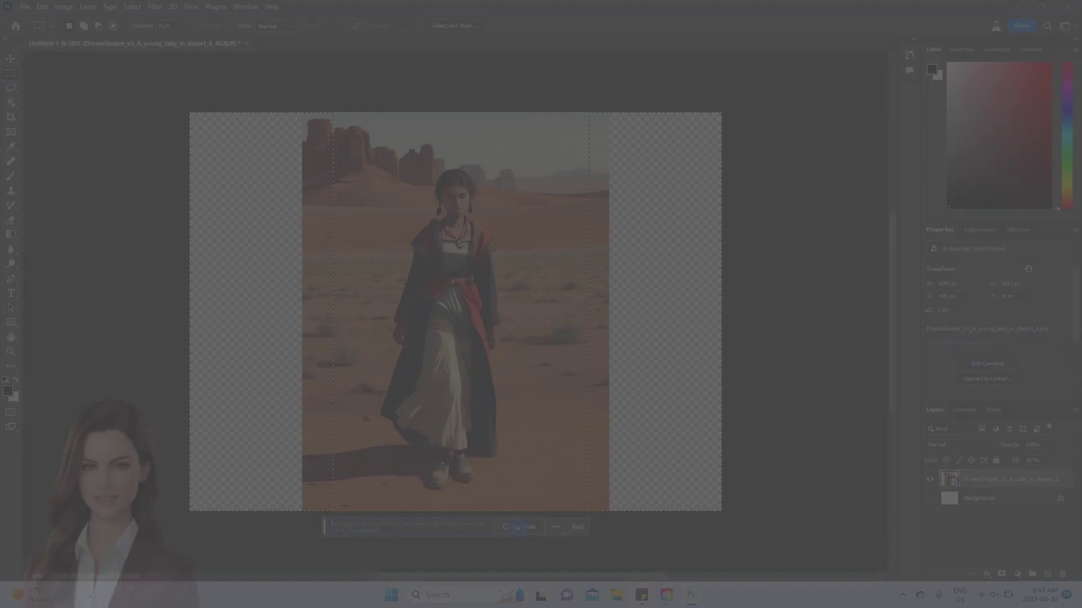
pyautogui.click(520, 528)
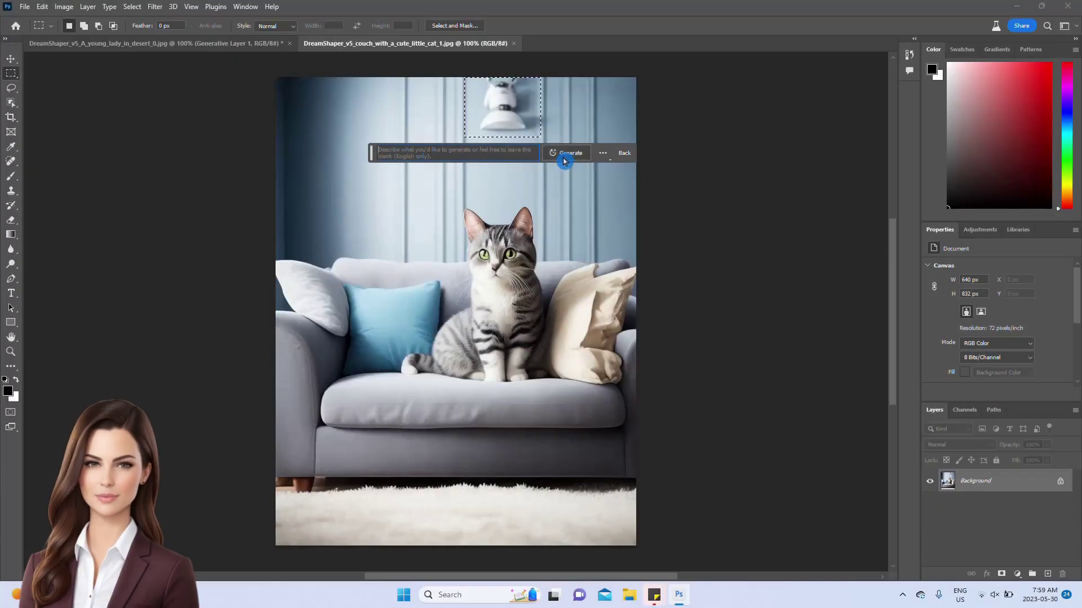
# Remove the wall lamp, select the rug below the couch, and start a flower meadow background fill.
pyautogui.click(563, 160)
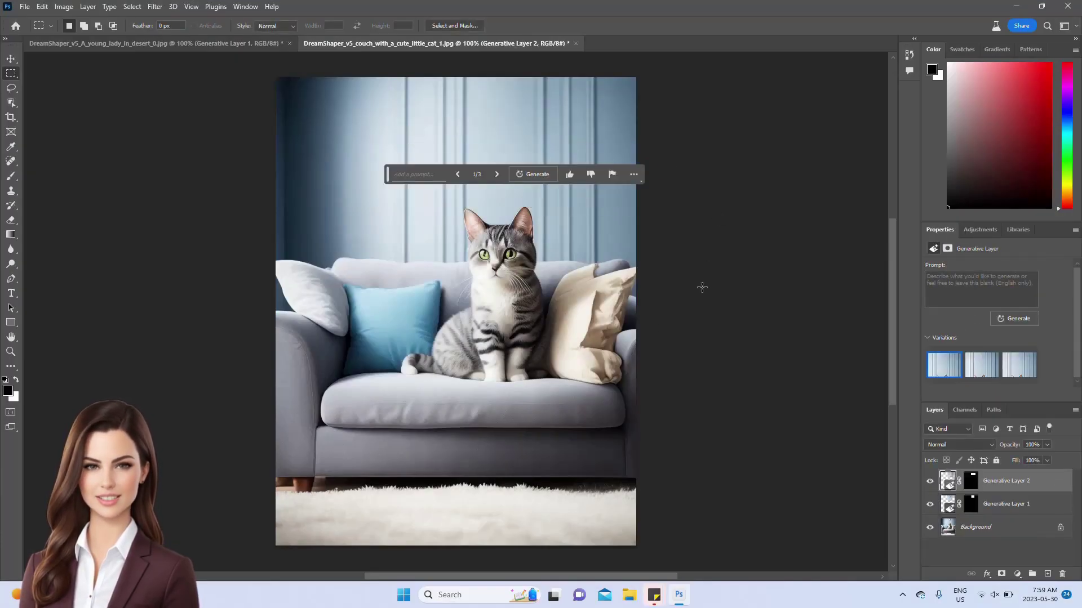
pyautogui.moveTo(424, 489); pyautogui.dragTo(564, 541)
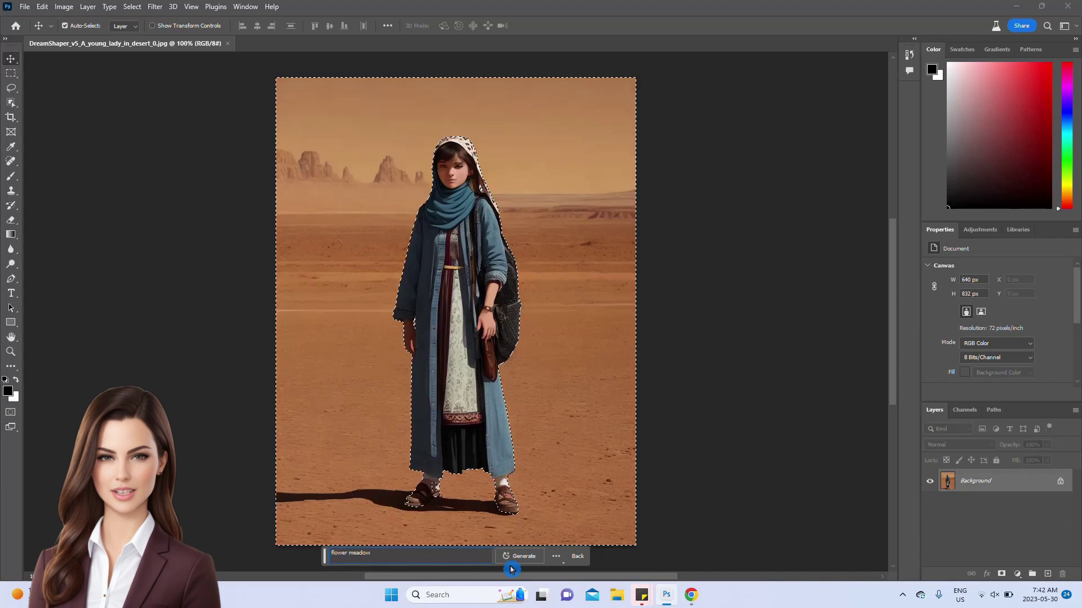
pyautogui.click(514, 557)
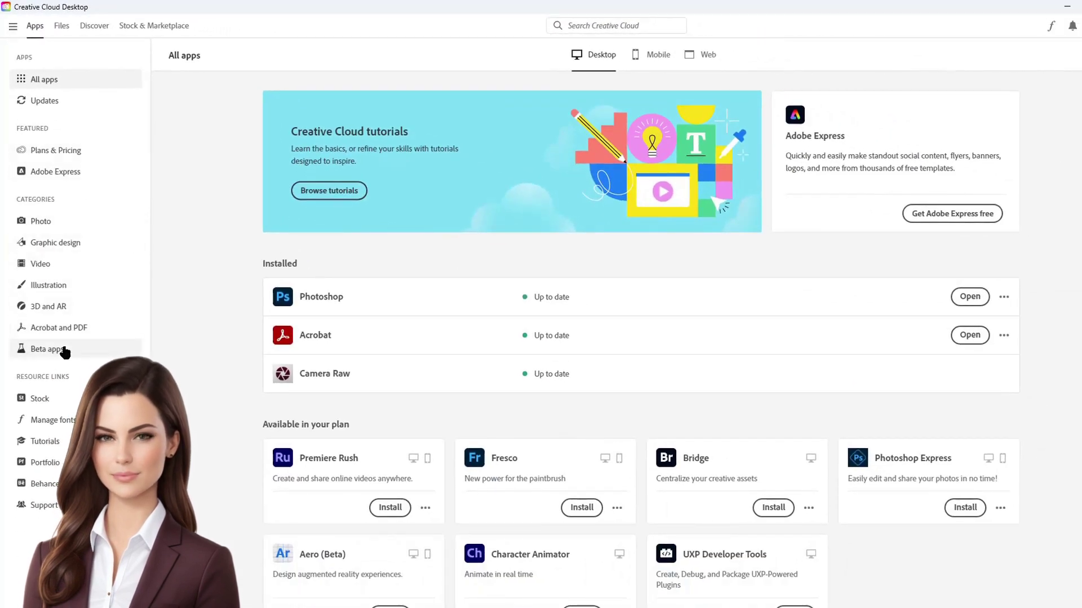
pyautogui.click(47, 350)
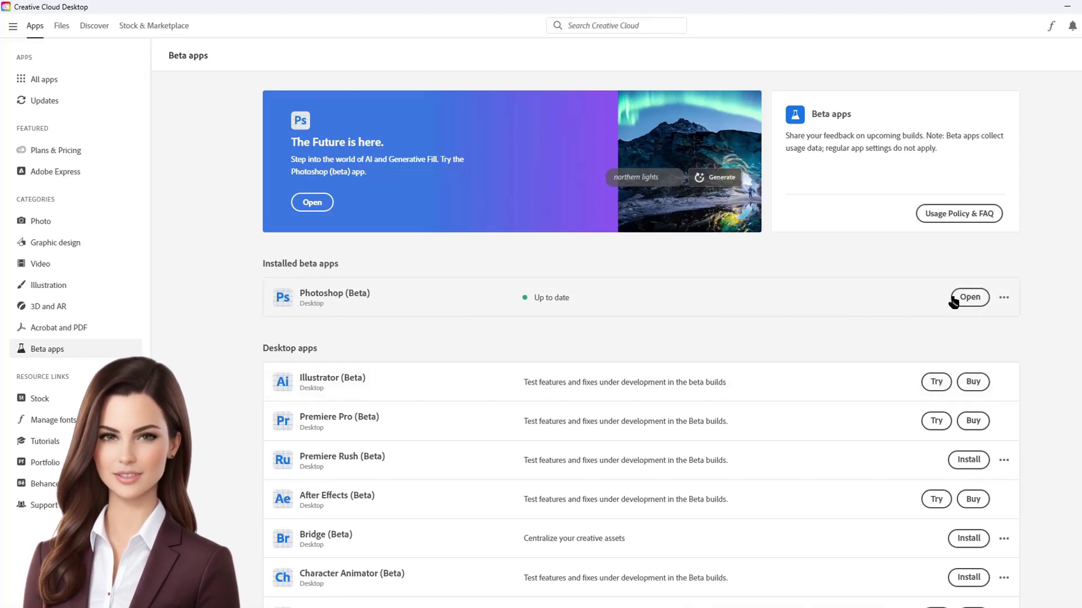
pyautogui.click(44, 26)
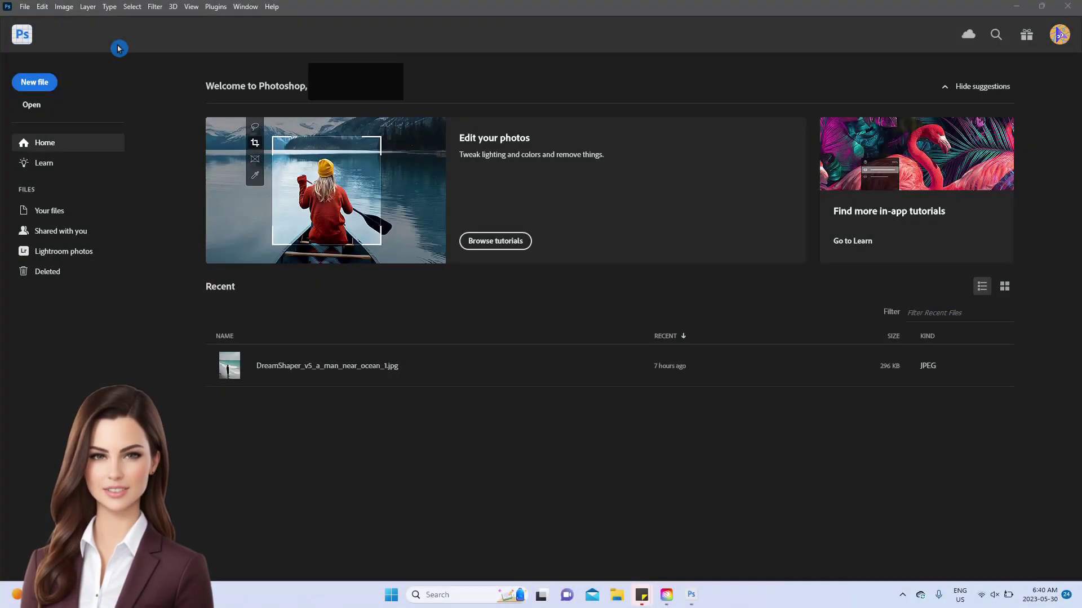
# Create a new blank white document at Default Photoshop Size (16 × 12 cm).
pyautogui.click(26, 8)
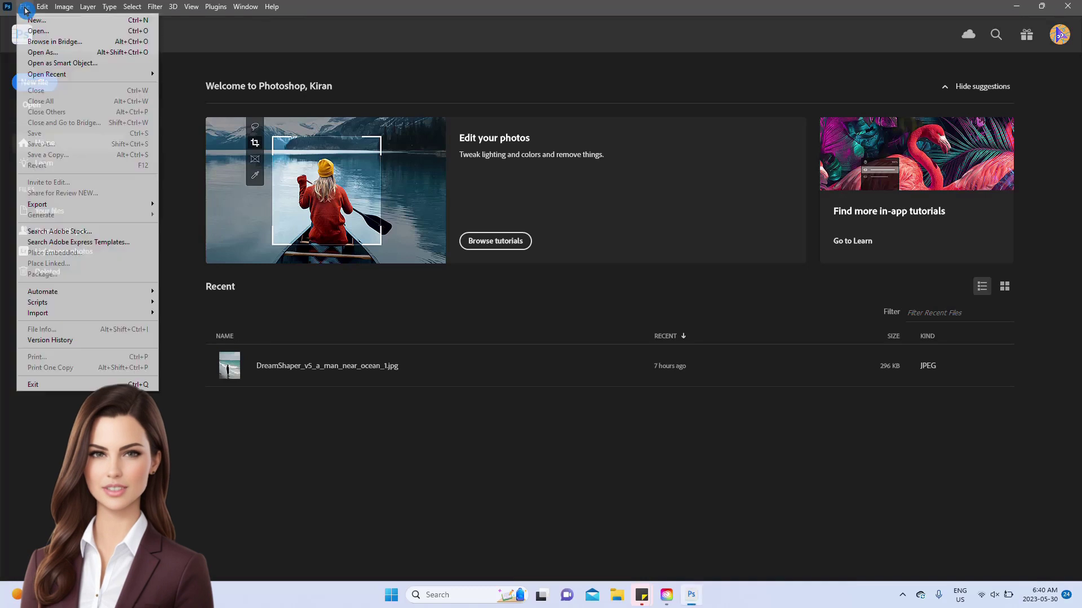
pyautogui.click(37, 20)
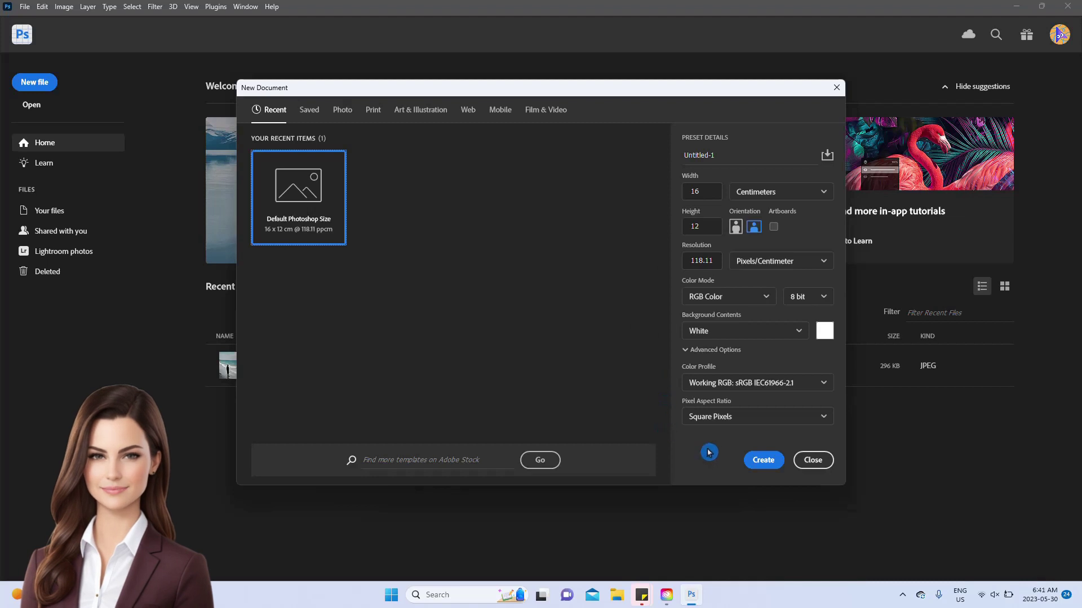
pyautogui.click(753, 463)
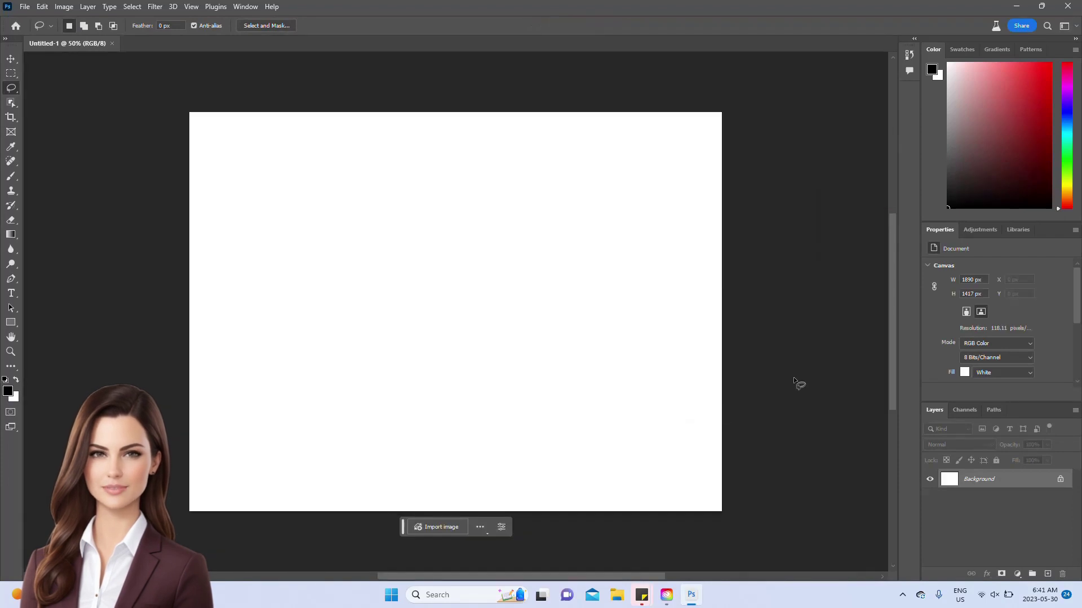
# Import the desert woman image and marquee both empty side strips, overlapping the photo edges.
pyautogui.click(433, 532)
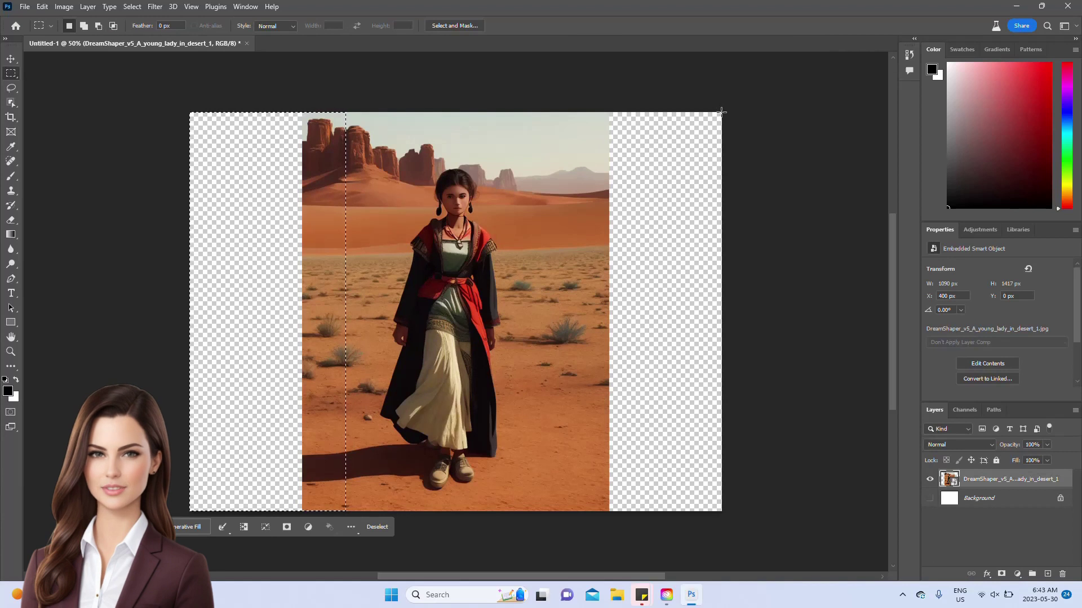
pyautogui.moveTo(721, 112); pyautogui.dragTo(590, 513)
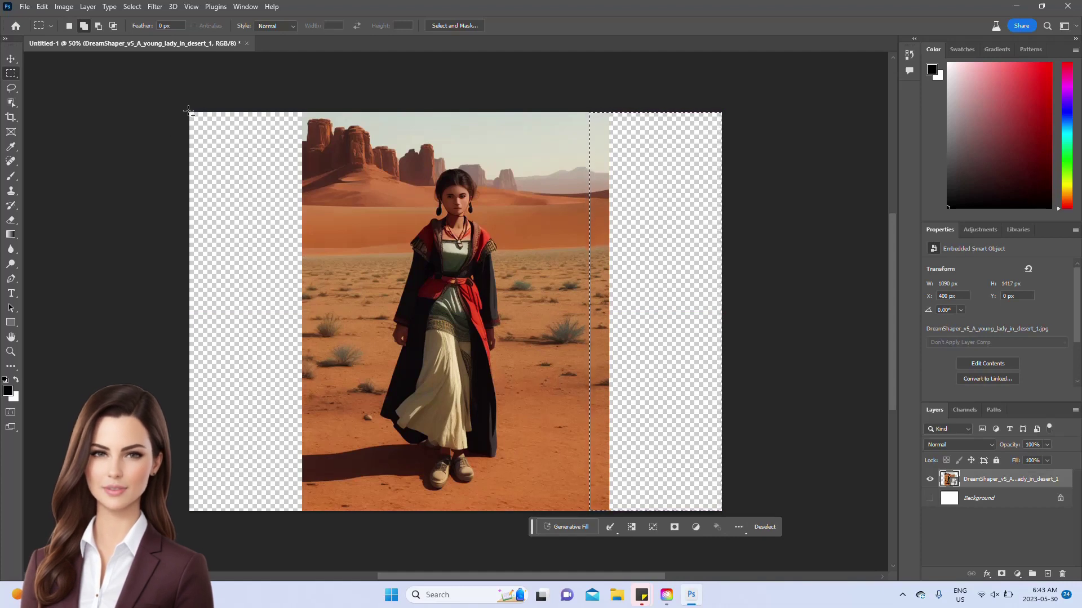
pyautogui.moveTo(190, 112); pyautogui.dragTo(193, 120)
pyautogui.moveTo(256, 309); pyautogui.dragTo(333, 512)
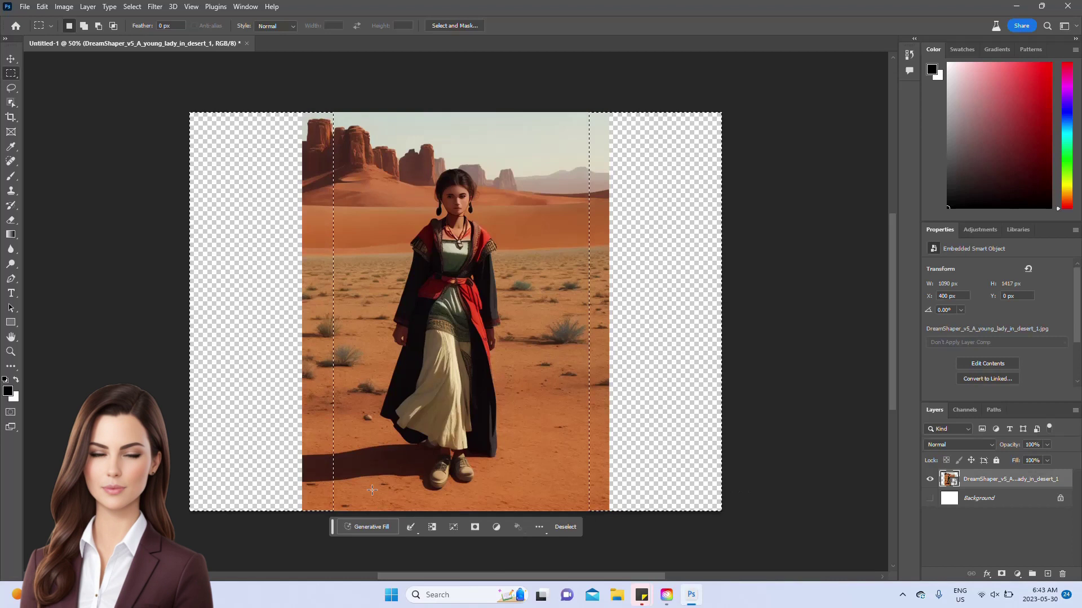
pyautogui.click(377, 531)
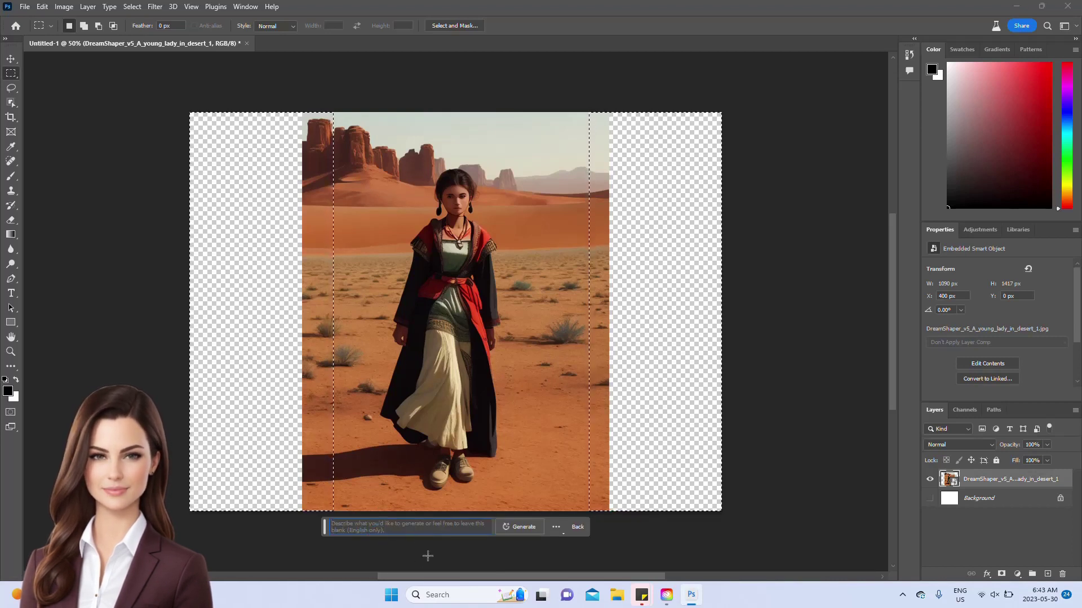
# Fill the empty sides with a prompt-free generation and switch to the second variation.
pyautogui.click(519, 527)
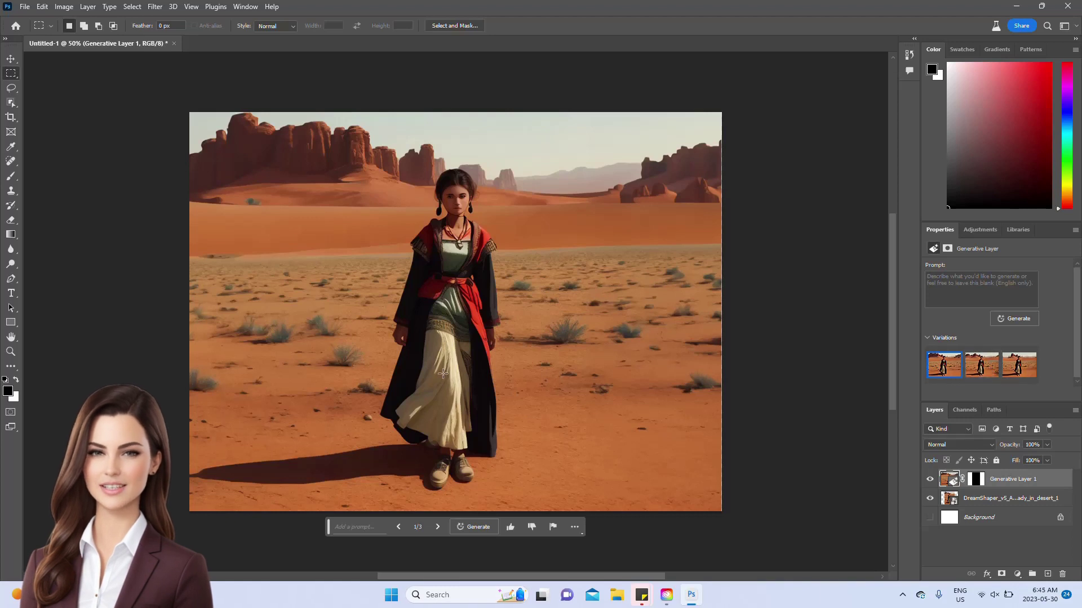
pyautogui.click(978, 366)
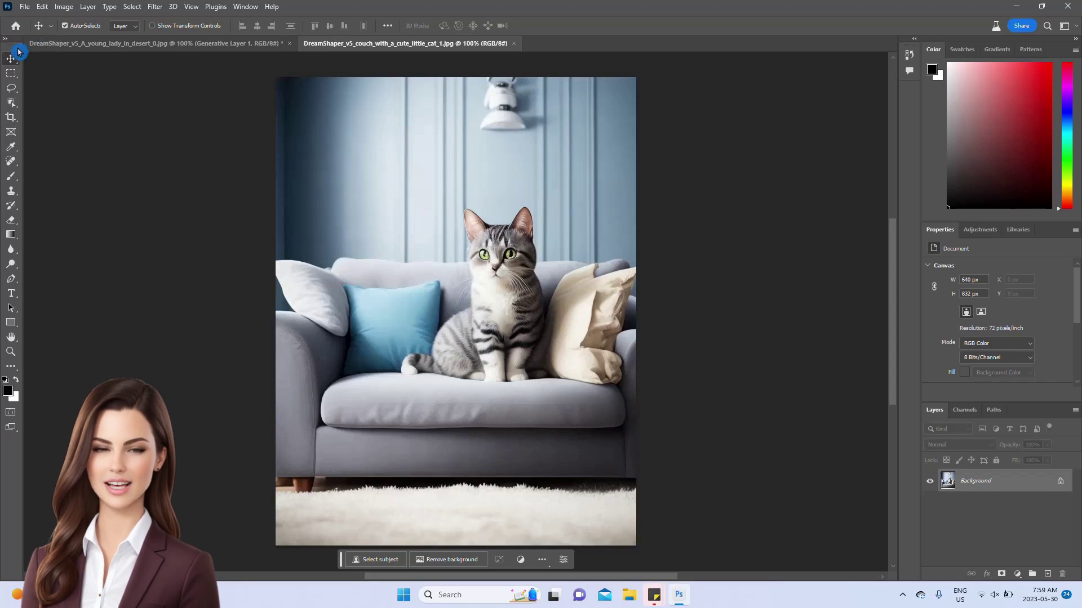
# Marquee the wall lamp and erase it with an empty-prompt Generative Fill.
pyautogui.click(10, 73)
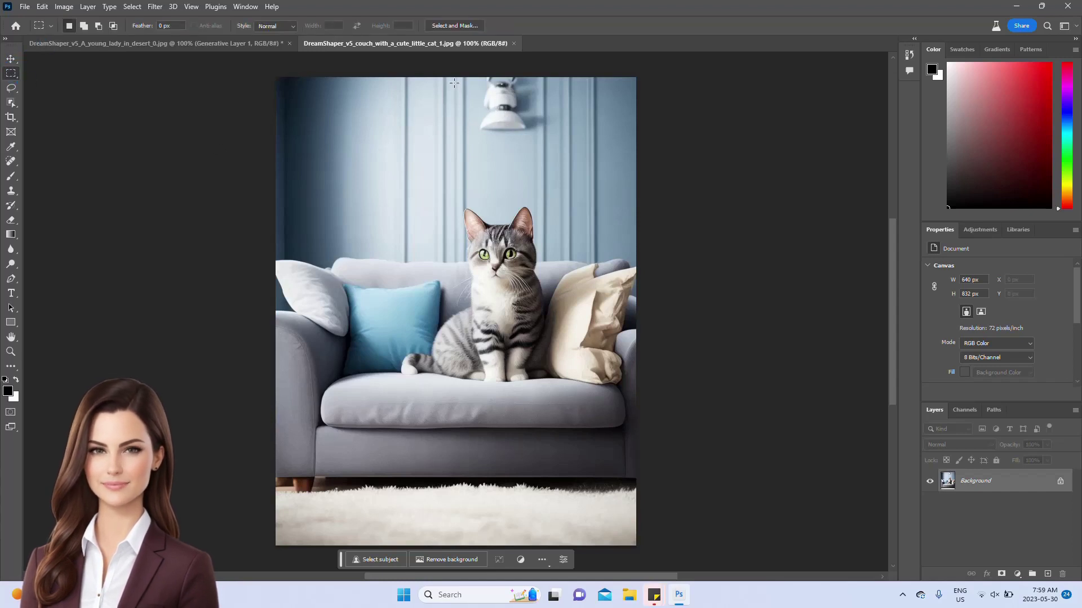
pyautogui.moveTo(464, 78); pyautogui.dragTo(541, 137)
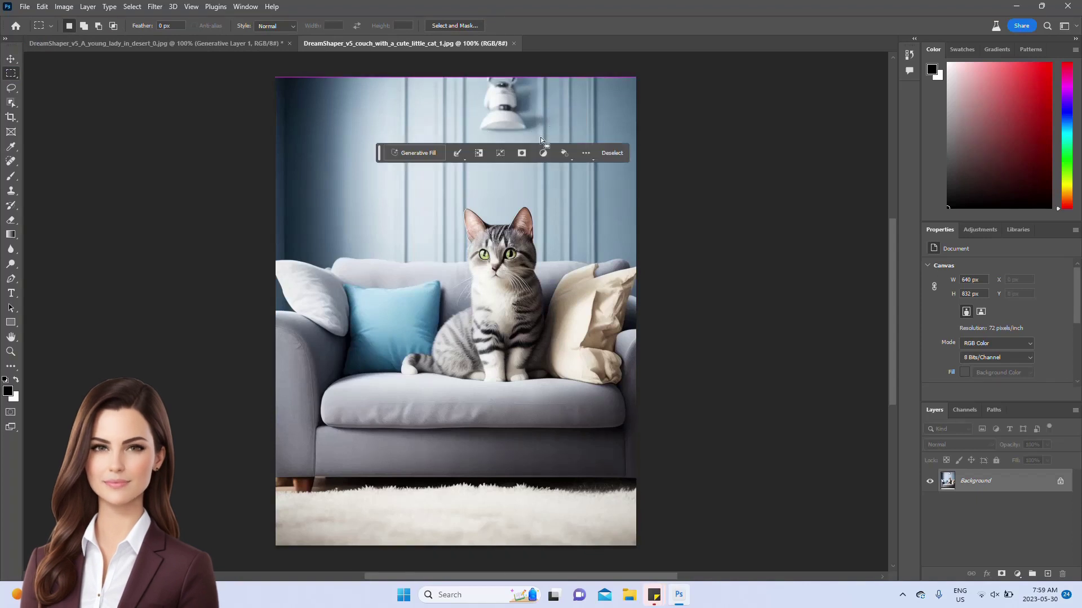
pyautogui.click(417, 152)
pyautogui.click(560, 163)
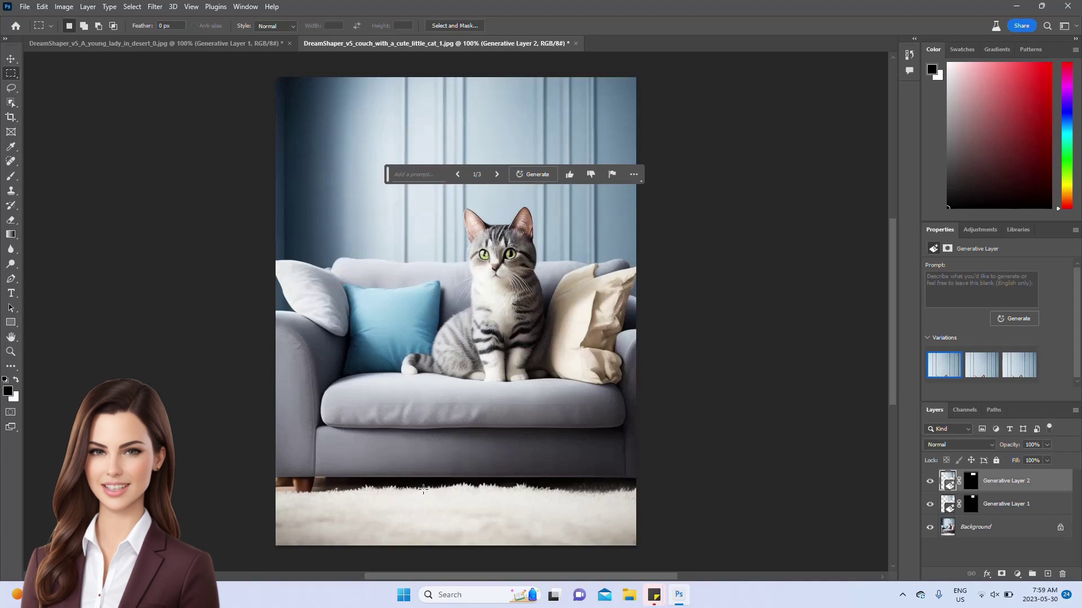
# Select a rug patch below the couch, generate 'kitty cat', and keep the third variation.
pyautogui.moveTo(423, 489); pyautogui.dragTo(563, 541)
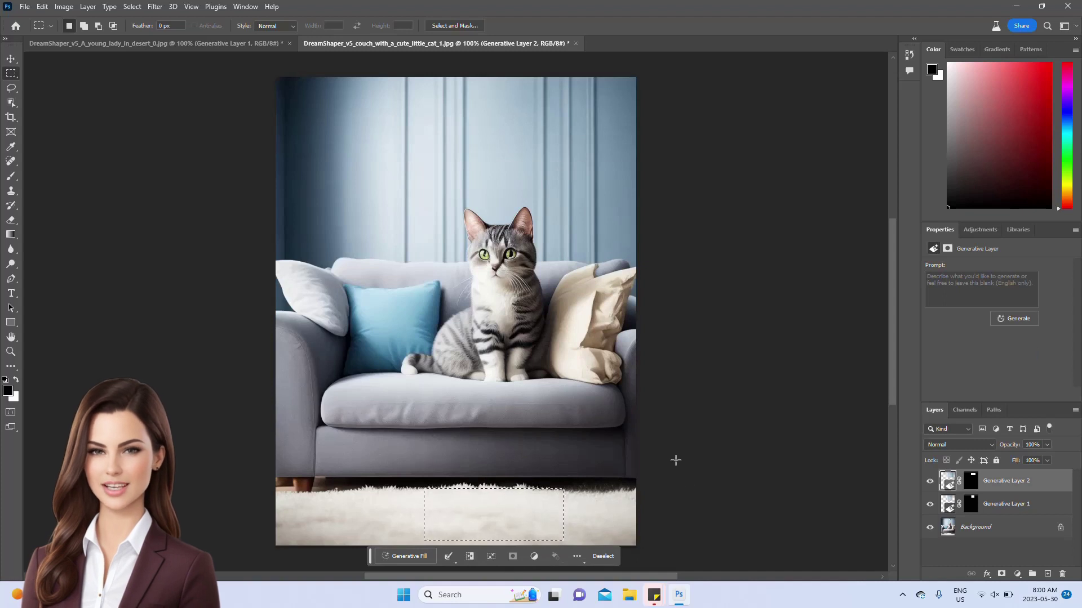
pyautogui.click(409, 557)
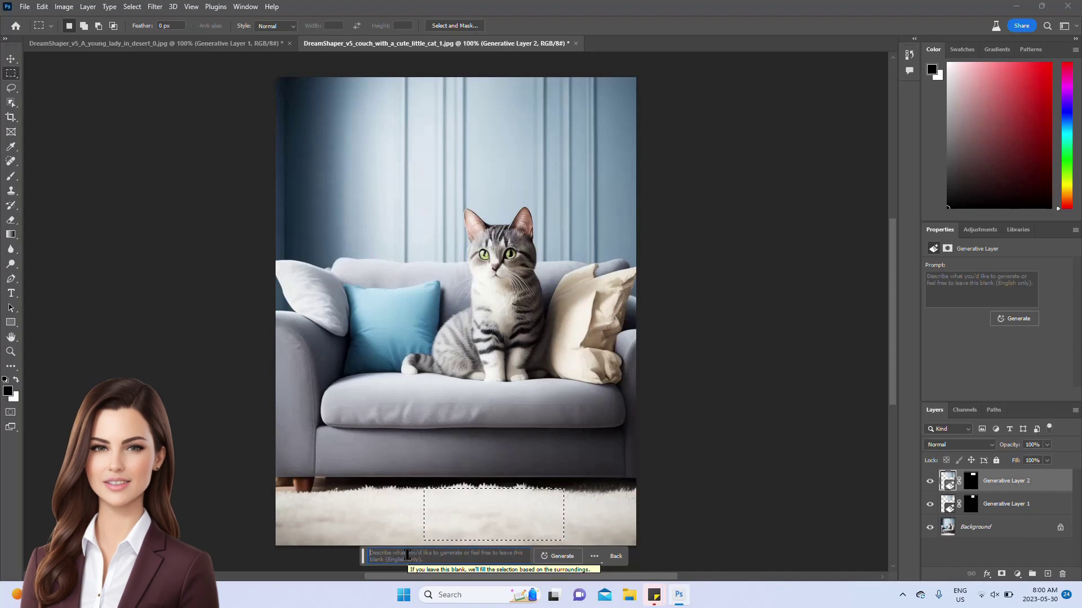
pyautogui.write('kitty cat')
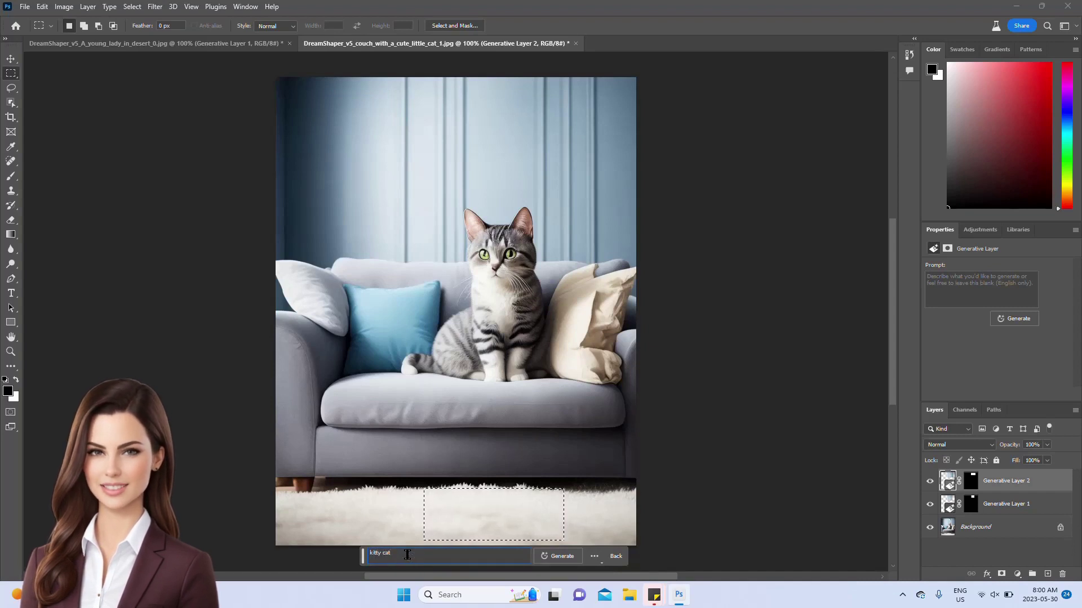
pyautogui.click(561, 556)
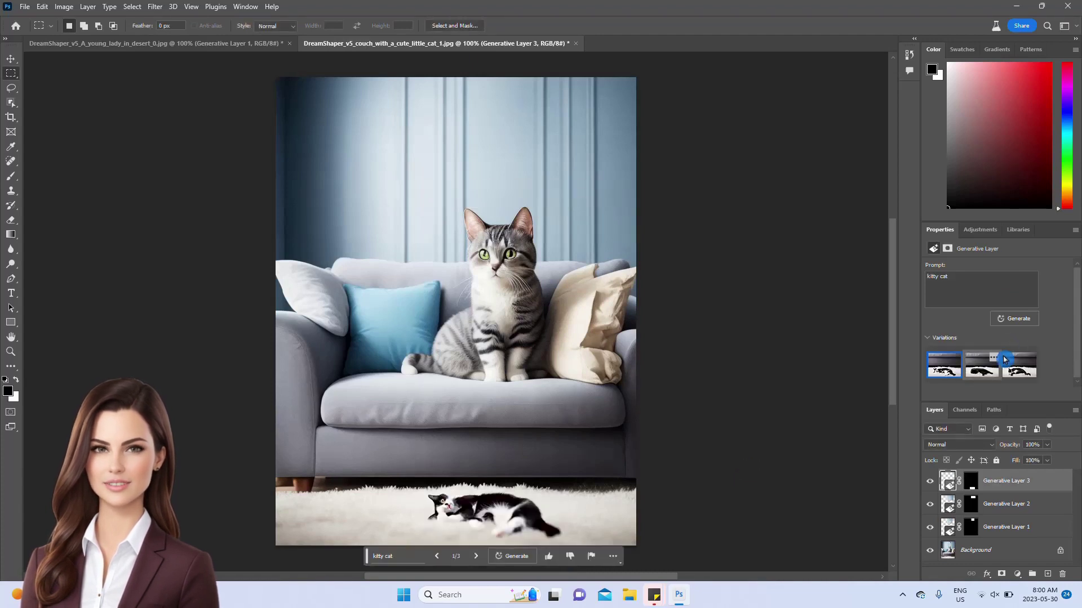
pyautogui.click(980, 373)
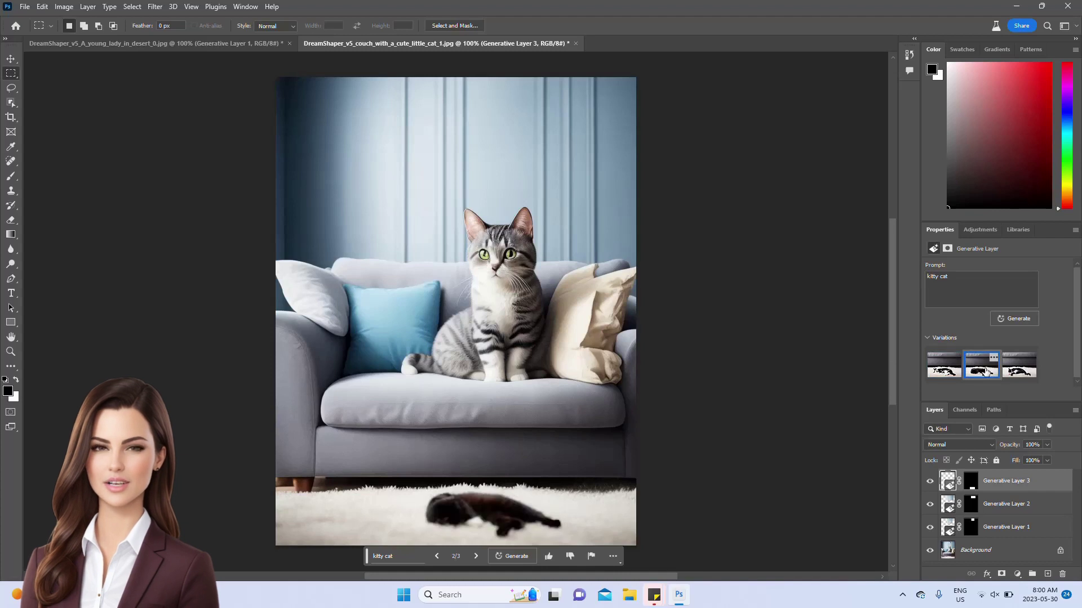
pyautogui.click(1010, 367)
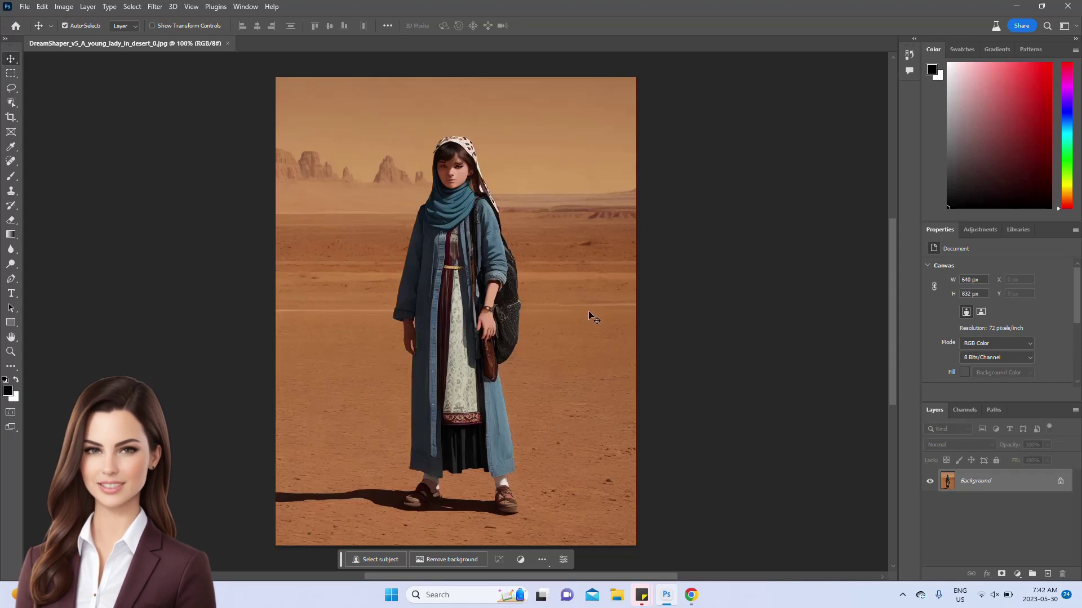
# Select the woman as subject, then invert so only the desert background is selected.
pyautogui.click(362, 560)
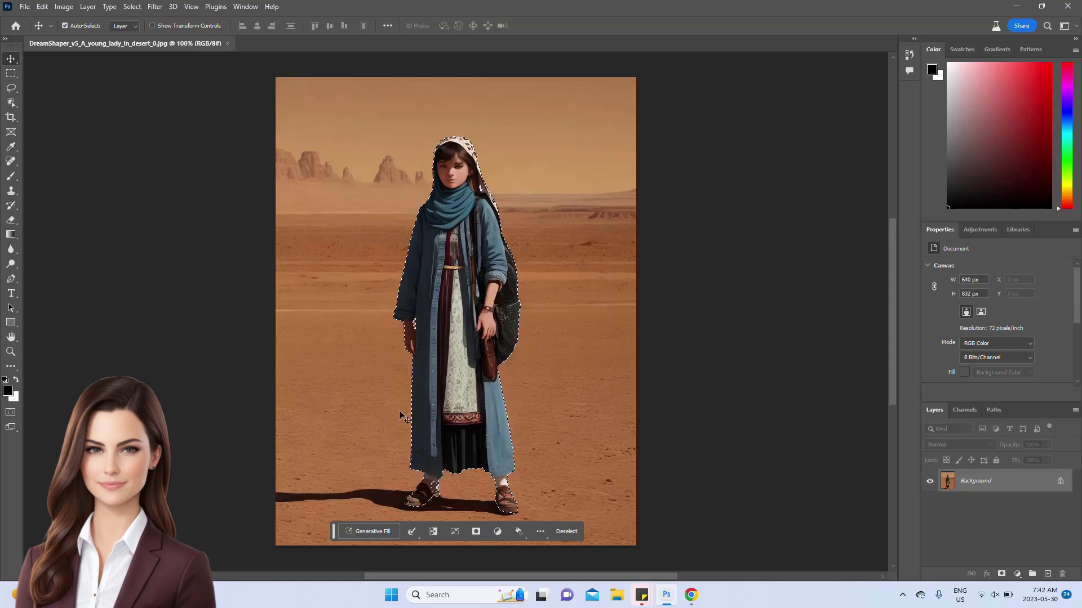
pyautogui.click(417, 539)
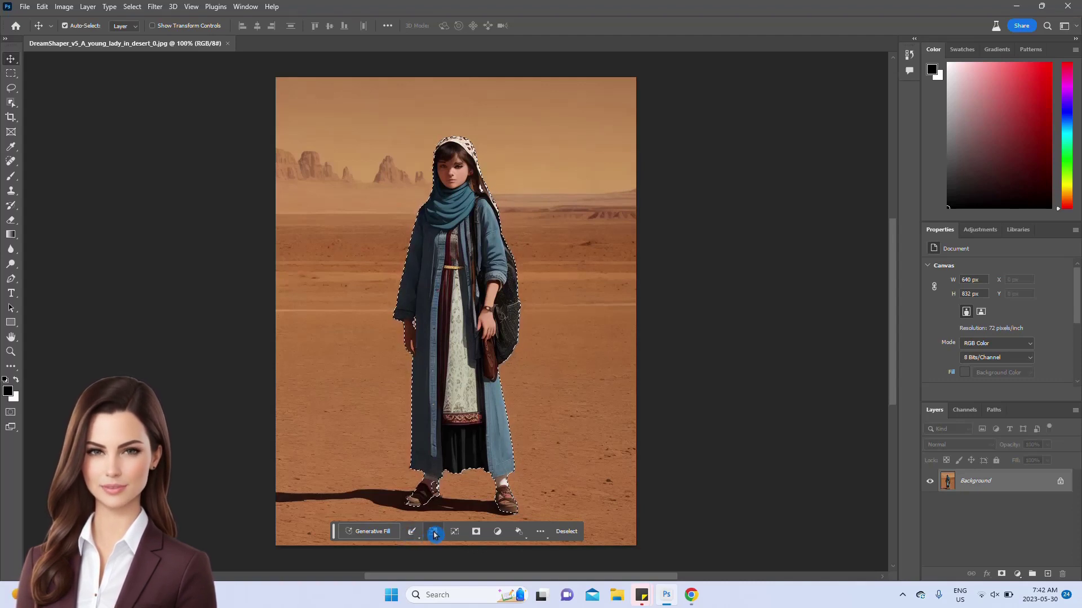
pyautogui.click(434, 535)
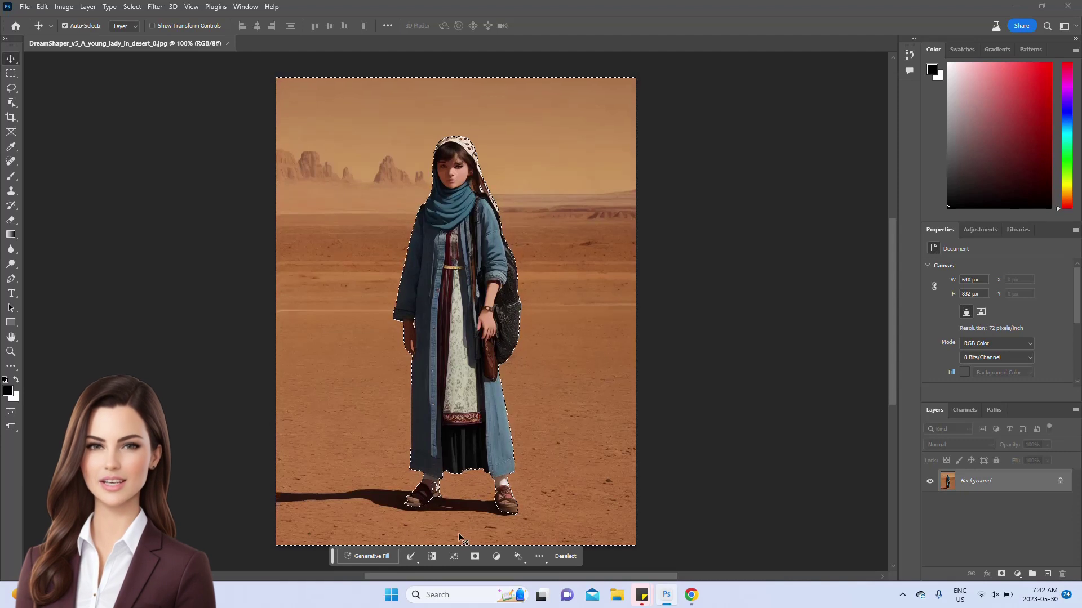
pyautogui.click(391, 562)
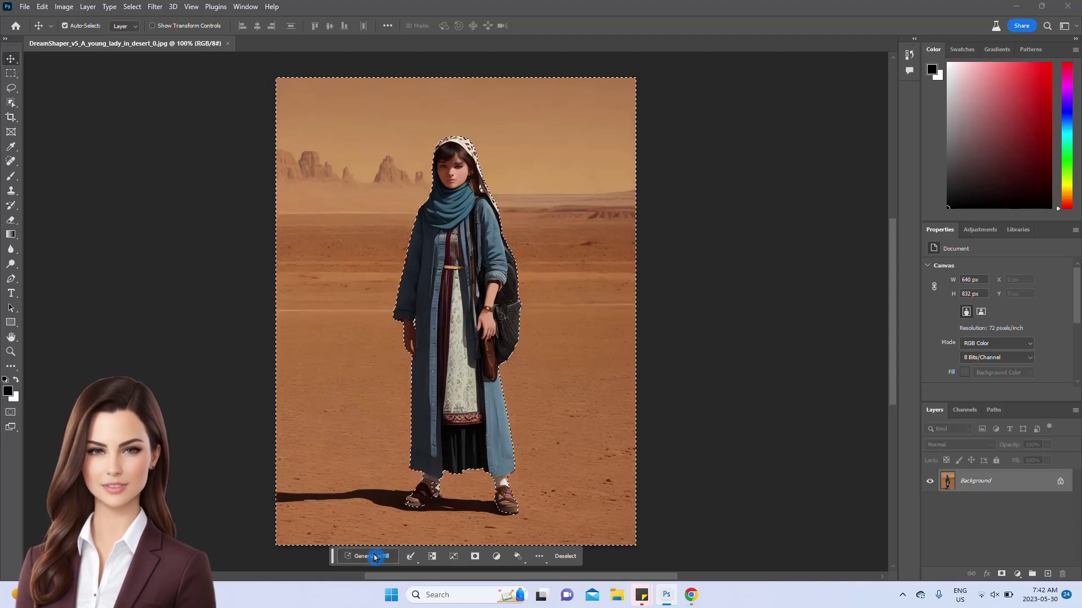
# Generate 'flower meadow' over the desert background and keep the third, multicolour variation.
pyautogui.click(375, 557)
pyautogui.write('flower meadow')
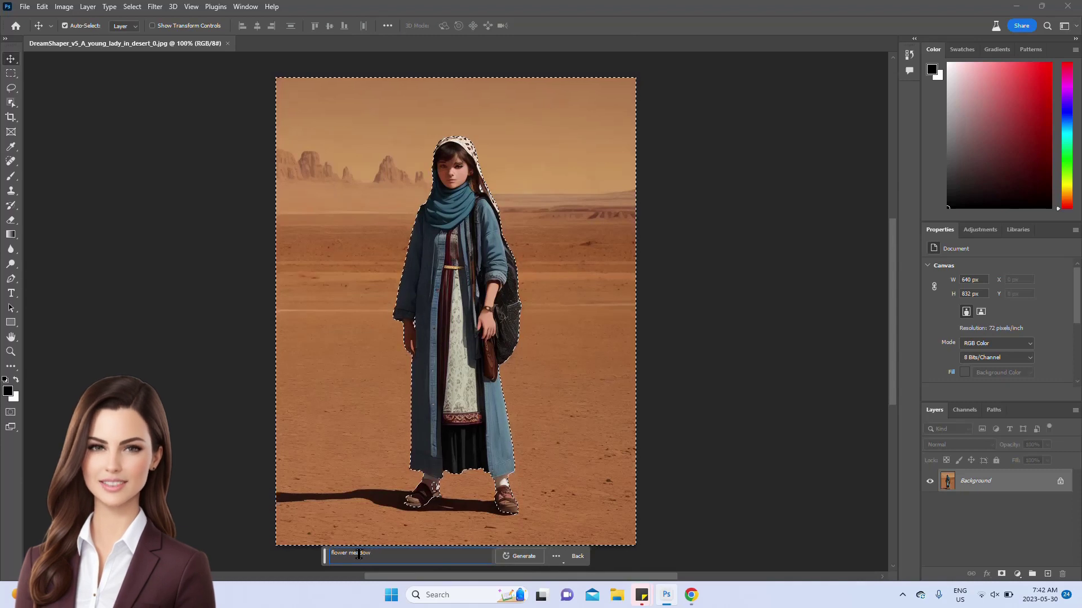
pyautogui.click(514, 557)
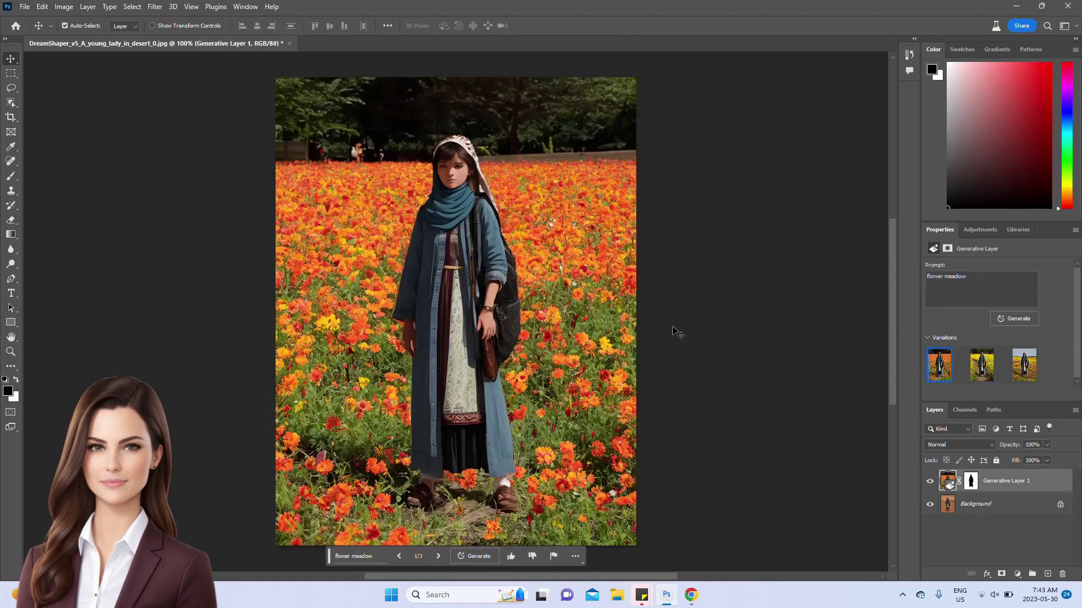
pyautogui.click(981, 372)
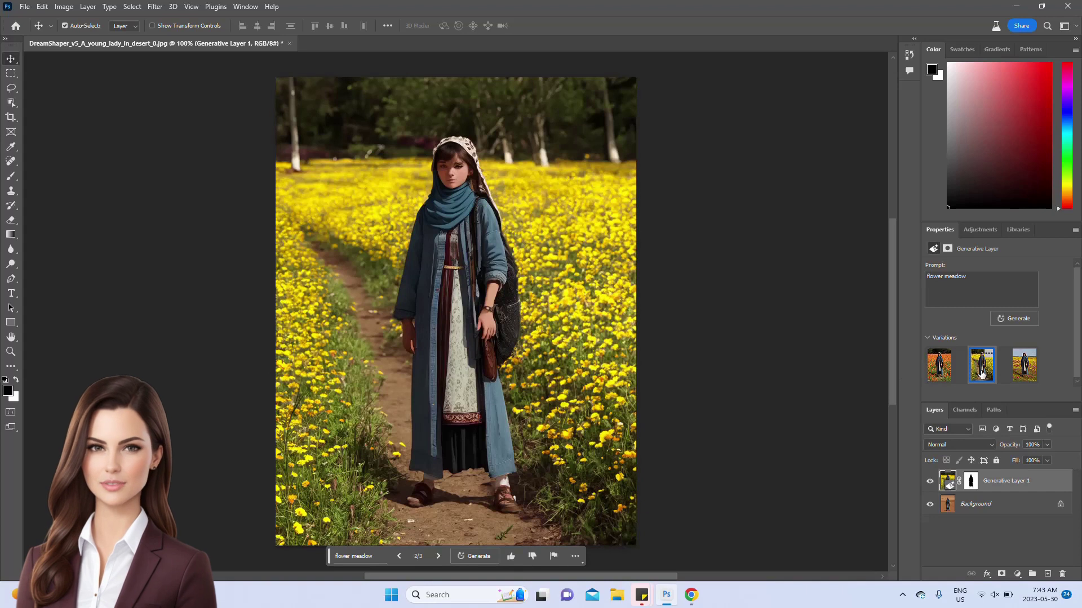
pyautogui.click(1018, 366)
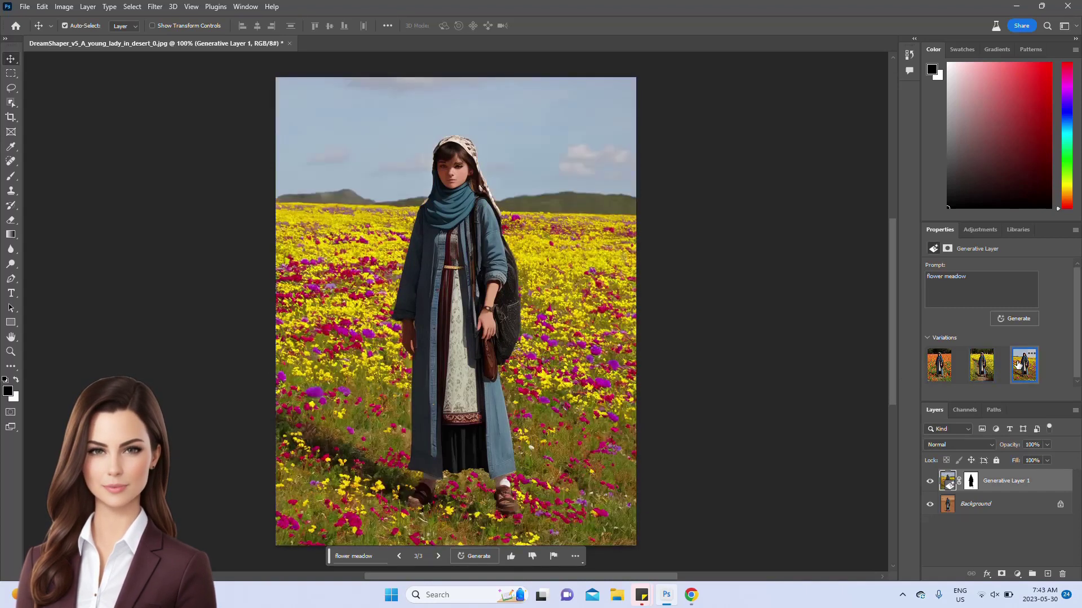